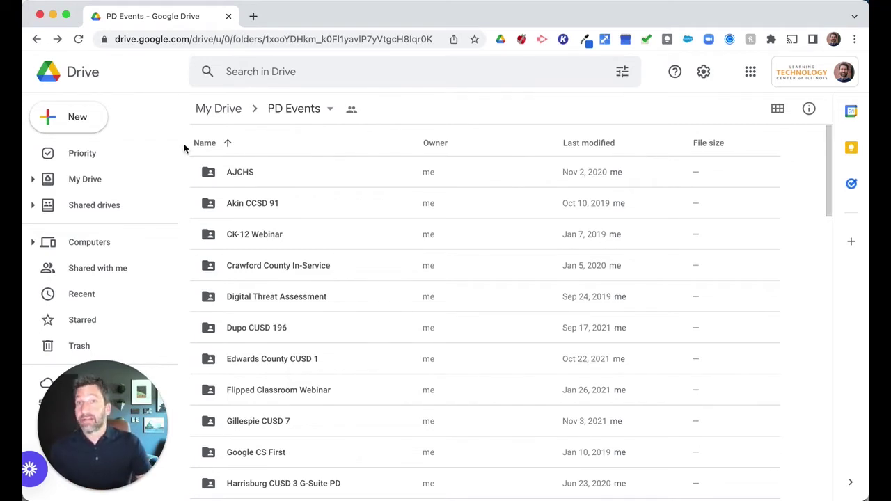
- Change the AJCHS folder's colour to red from its right-click Change color menu
{"action": "right_click", "coordinate": [241, 174]}
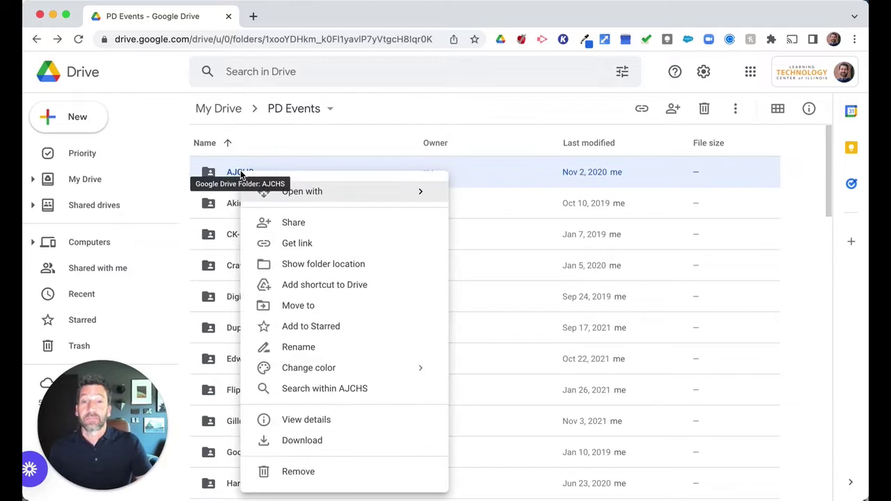
{"action": "mouse_move", "coordinate": [389, 371]}
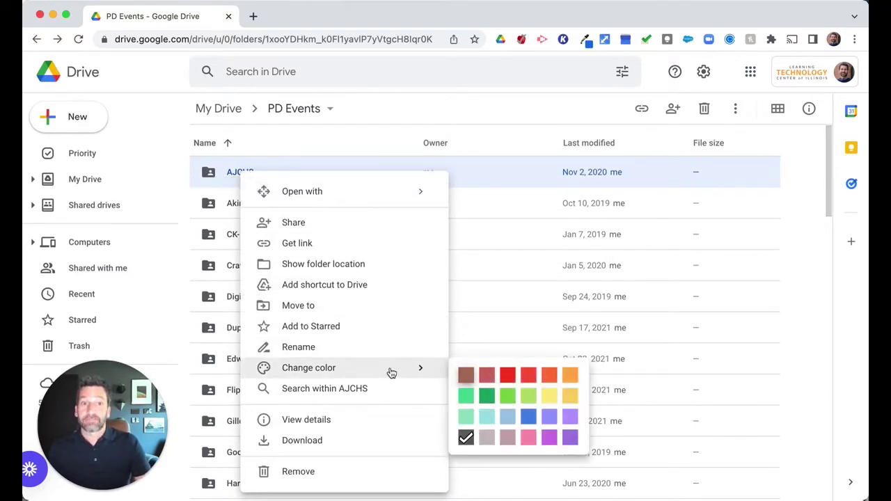
{"action": "left_click", "coordinate": [508, 377]}
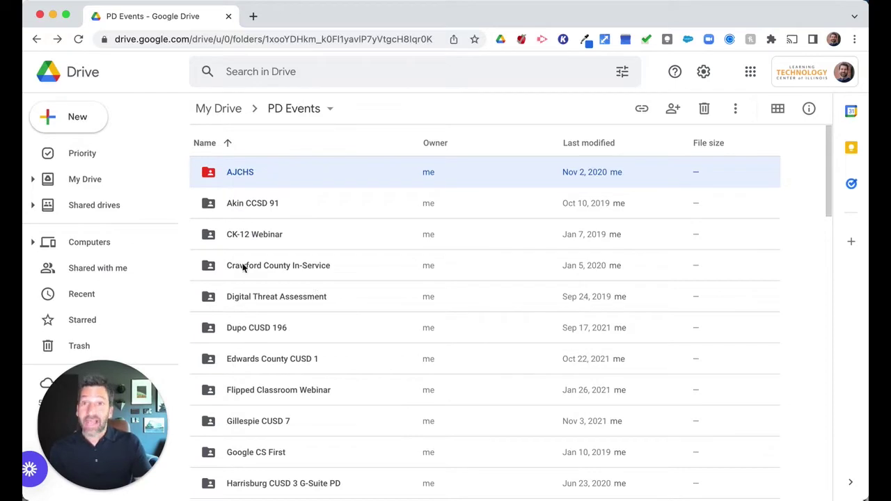
- Select the folders Akin CCSD 91, CK-12 Webinar, Crawford County In-Service and Digital Threat Assessment, and colour them green
{"action": "left_click", "coordinate": [246, 204]}
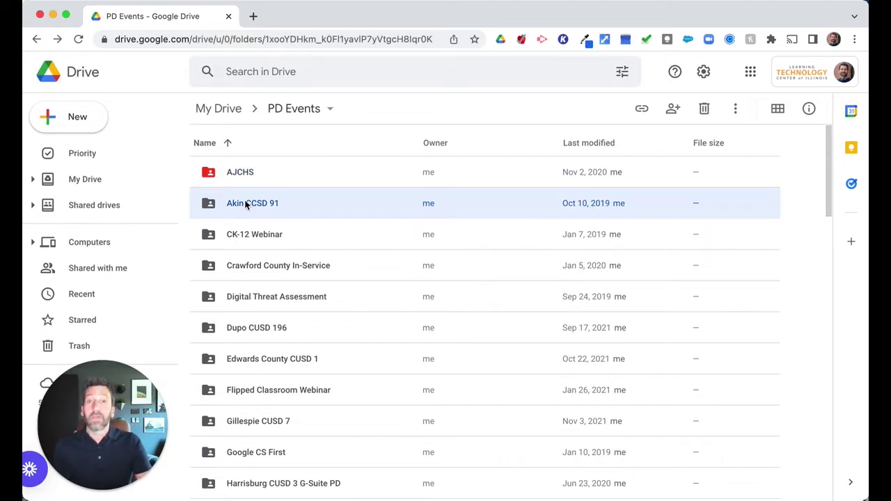
{"action": "left_click", "coordinate": [246, 204]}
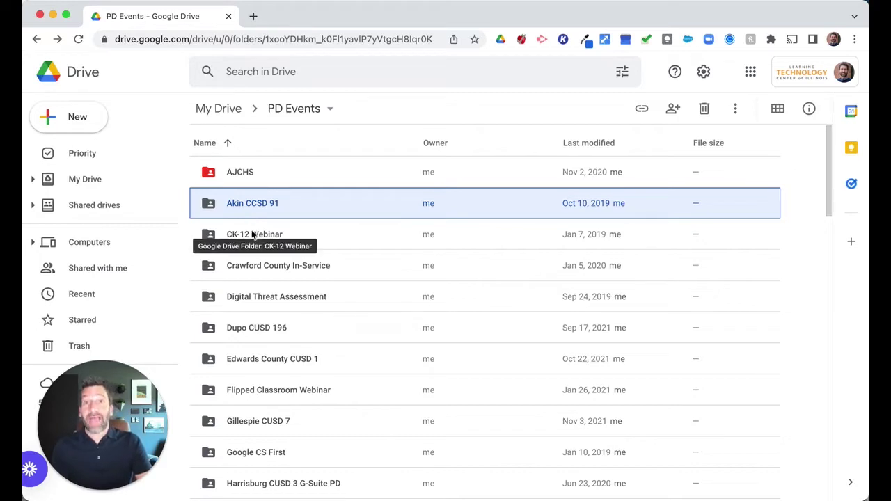
{"action": "left_click", "coordinate": [253, 235], "text": "shift"}
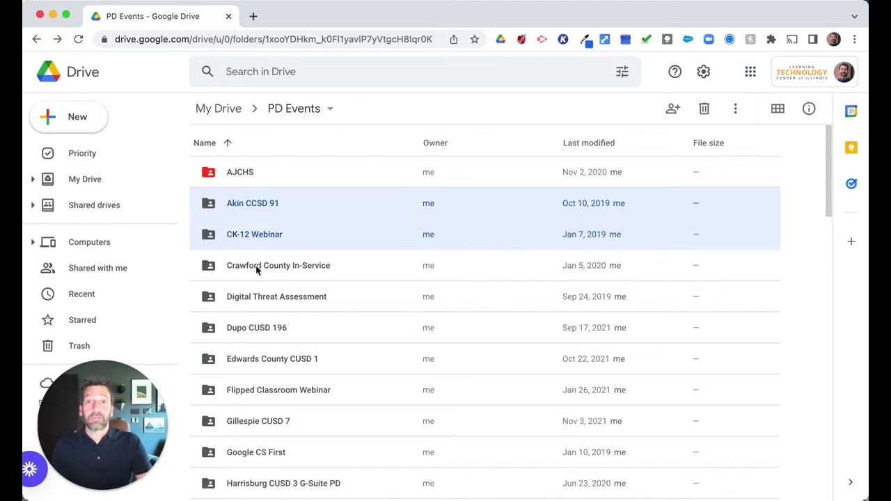
{"action": "left_click", "coordinate": [256, 265], "text": "shift"}
{"action": "left_click", "coordinate": [257, 295], "text": "shift"}
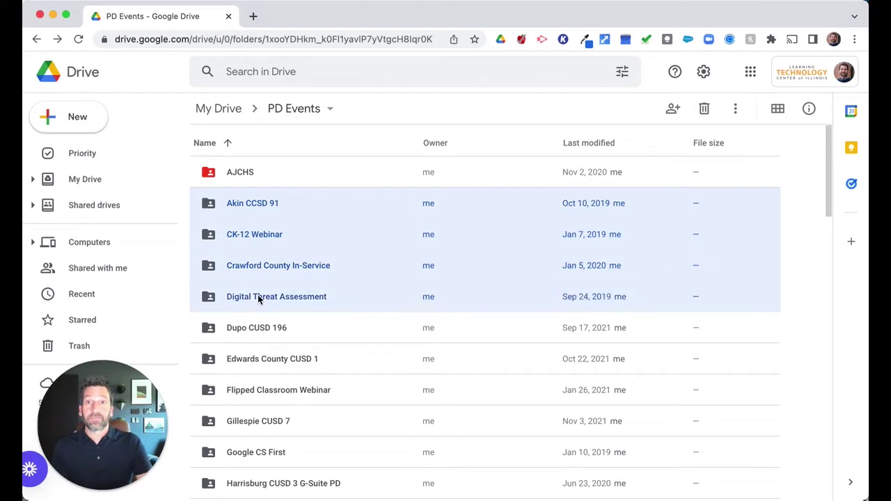
{"action": "right_click", "coordinate": [261, 240]}
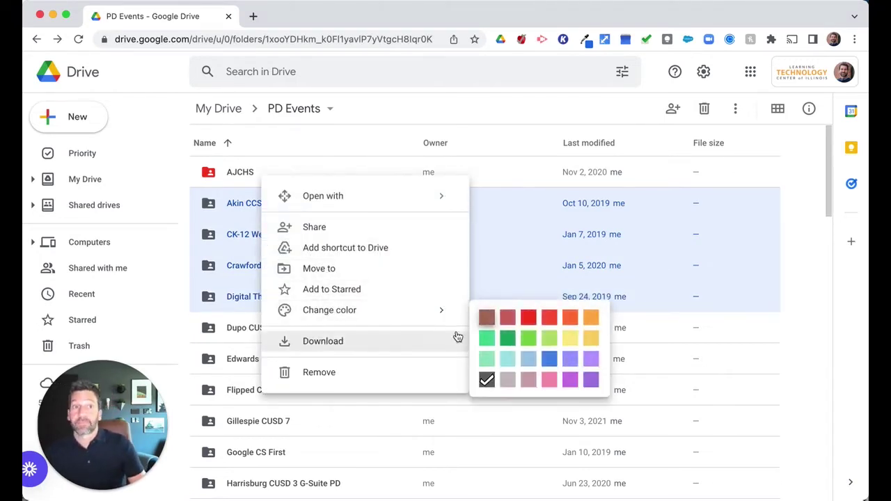
{"action": "mouse_move", "coordinate": [447, 313]}
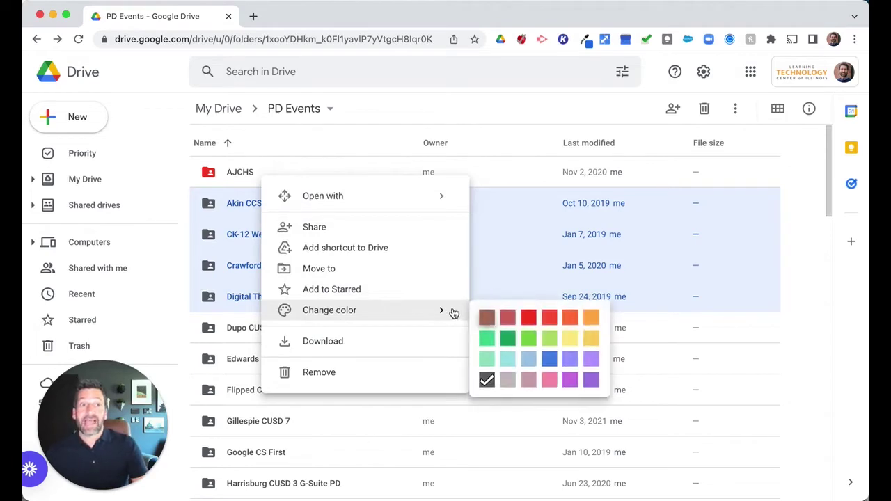
{"action": "left_click", "coordinate": [511, 344]}
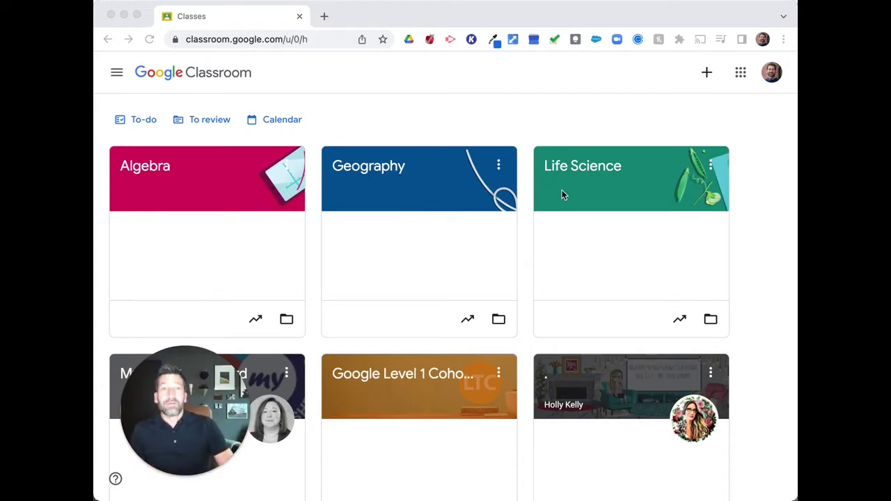
- Open the Algebra class in Classroom and bring up its Customize appearance settings
{"action": "key", "text": "super+Tab"}
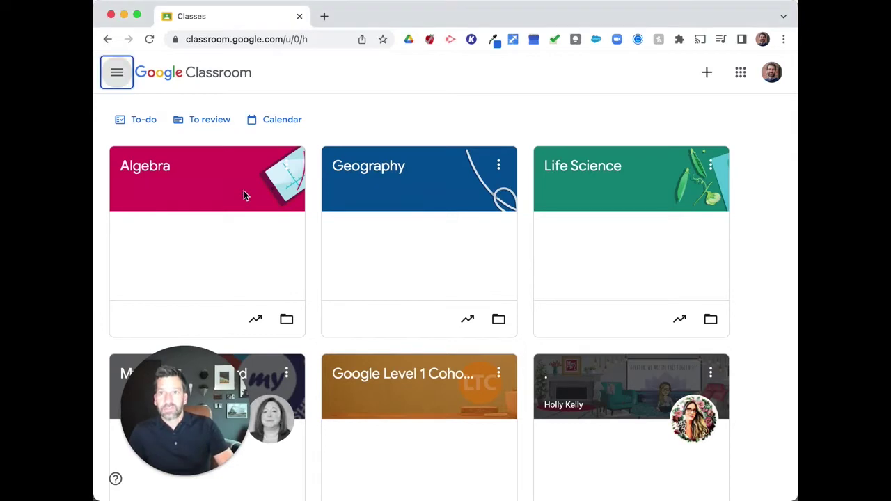
{"action": "left_click", "coordinate": [234, 190]}
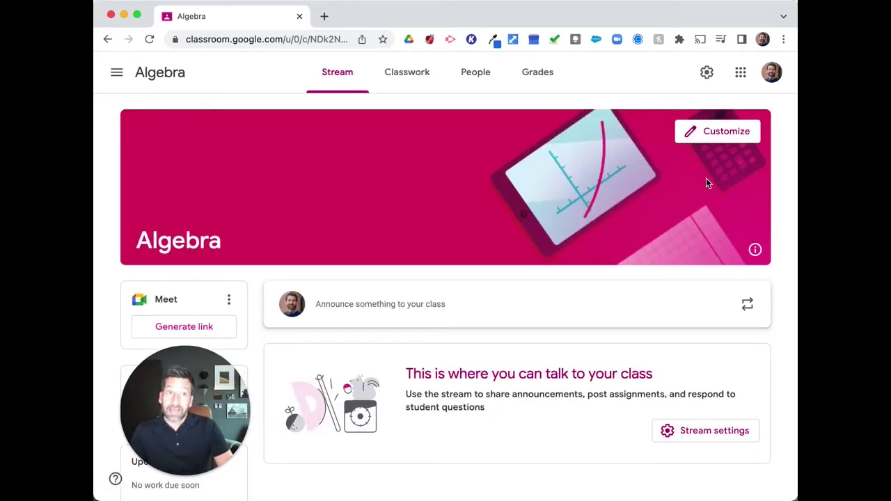
{"action": "left_click", "coordinate": [717, 133]}
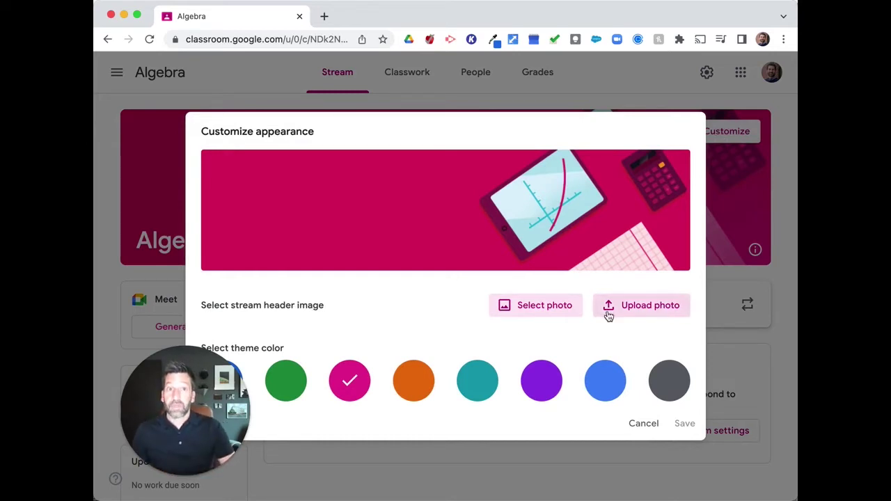
- Browse the class header theme gallery, then cancel without picking a theme
{"action": "left_click", "coordinate": [557, 308]}
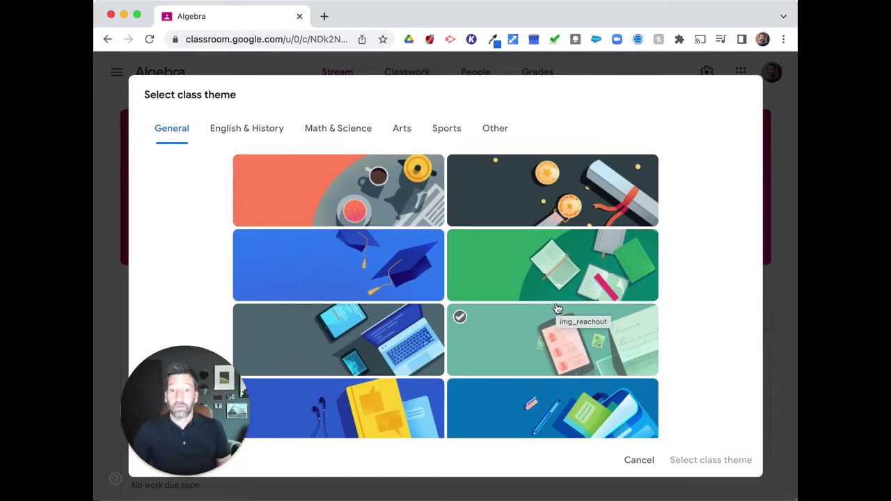
{"action": "left_click", "coordinate": [639, 459]}
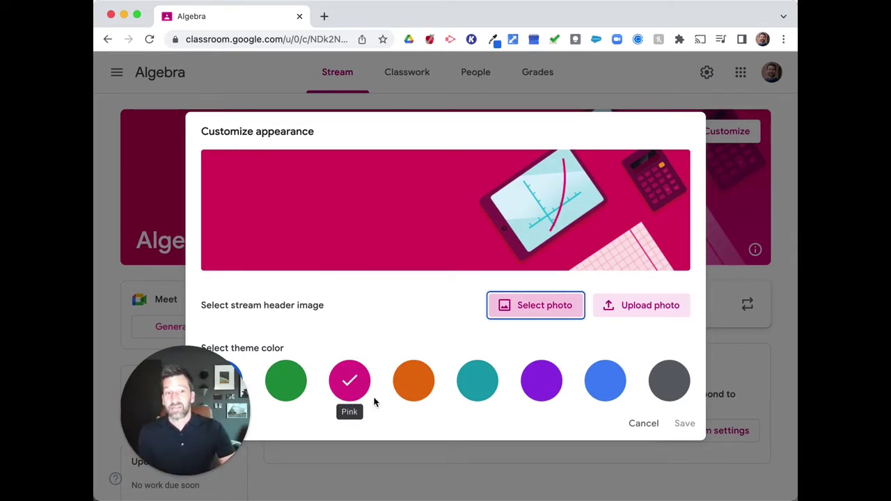
- Close the appearance settings unsaved and go back to the Classes page from the menu
{"action": "key", "text": "Escape"}
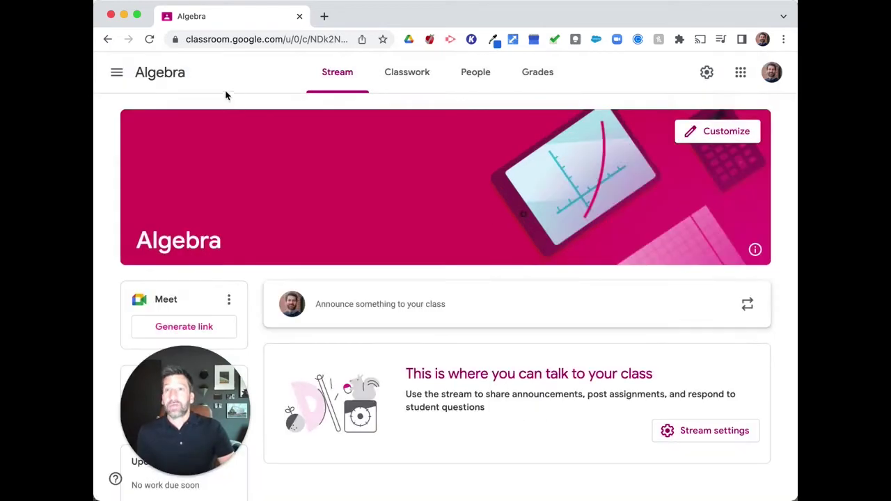
{"action": "left_click", "coordinate": [117, 73]}
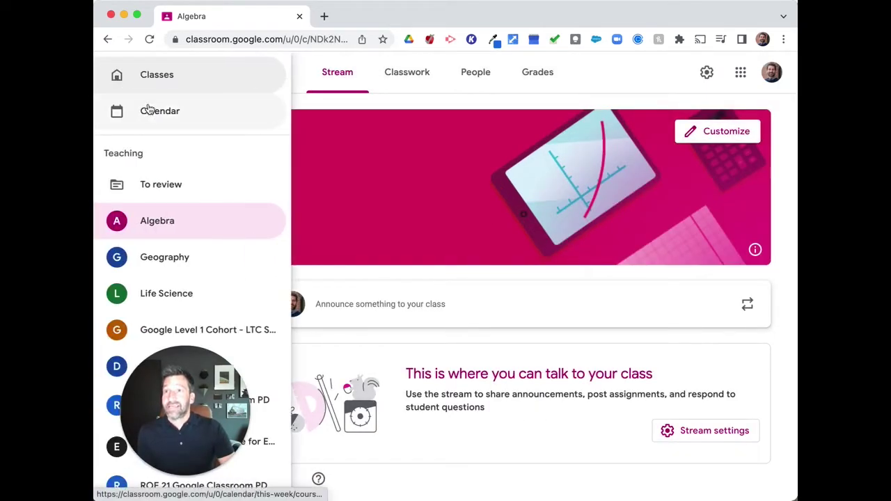
{"action": "left_click", "coordinate": [165, 74]}
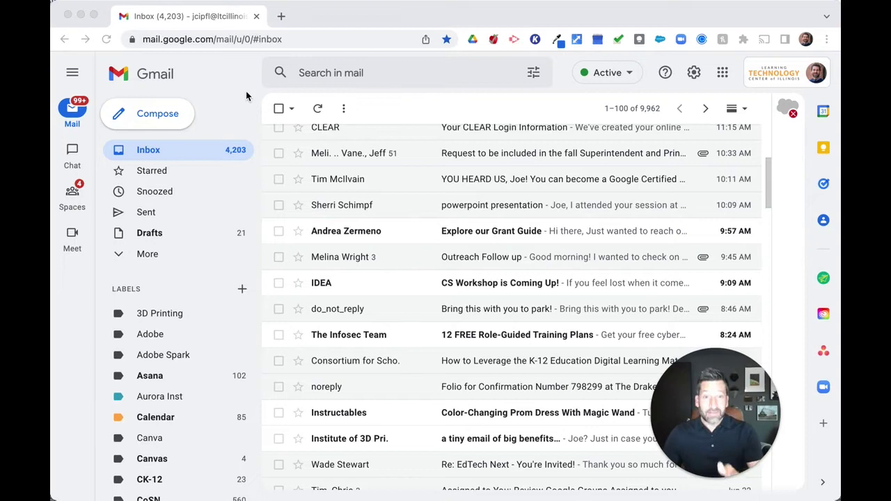
- Give the 3D Printing label a blue label colour in Gmail's sidebar
{"action": "scroll", "coordinate": [174, 374], "scroll_direction": "down", "scroll_amount": 3}
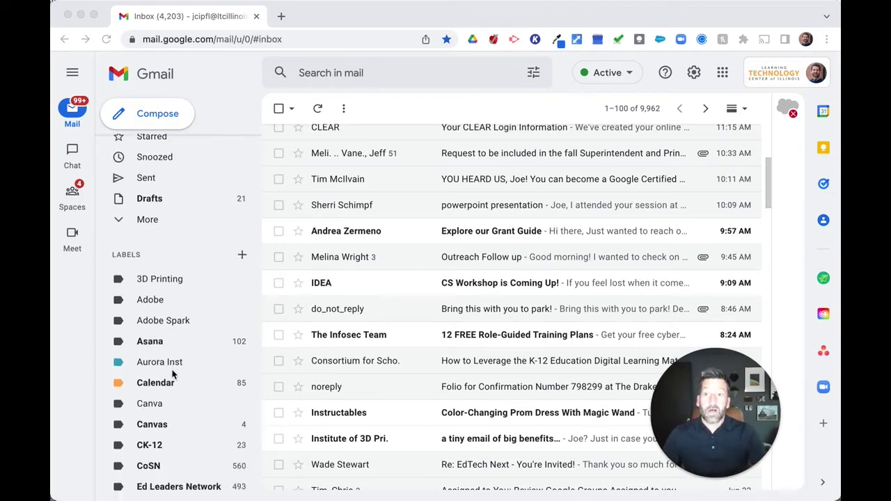
{"action": "scroll", "coordinate": [174, 375], "scroll_direction": "down", "scroll_amount": 7}
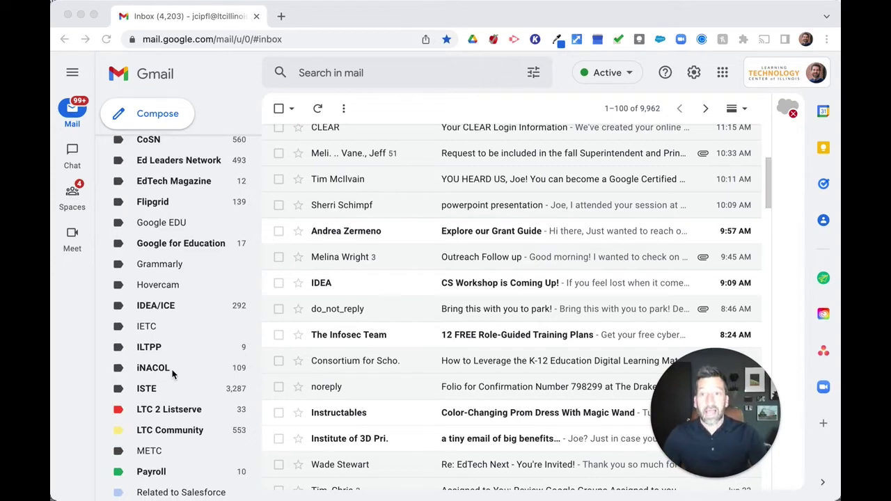
{"action": "scroll", "coordinate": [172, 375], "scroll_direction": "up", "scroll_amount": 10}
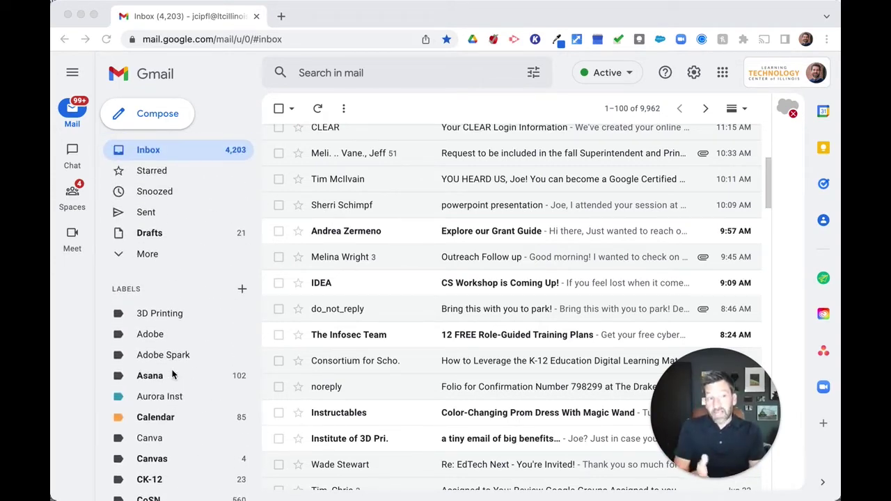
{"action": "left_click", "coordinate": [198, 317]}
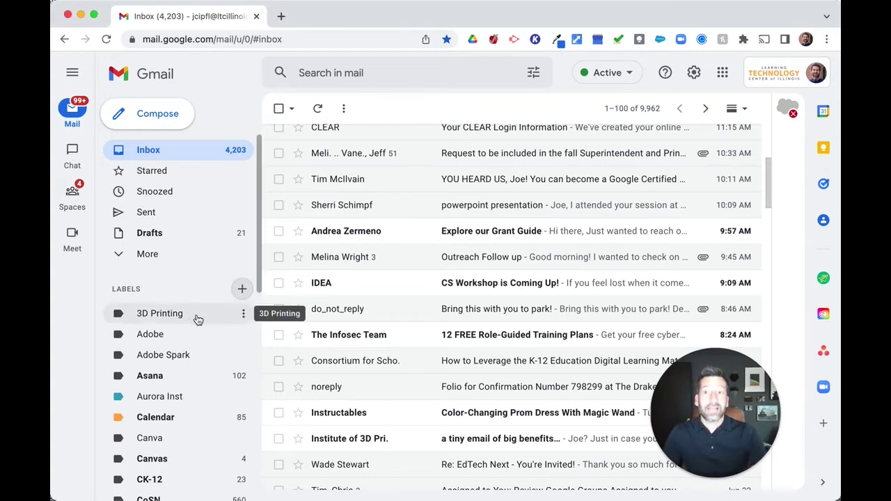
{"action": "left_click", "coordinate": [242, 316]}
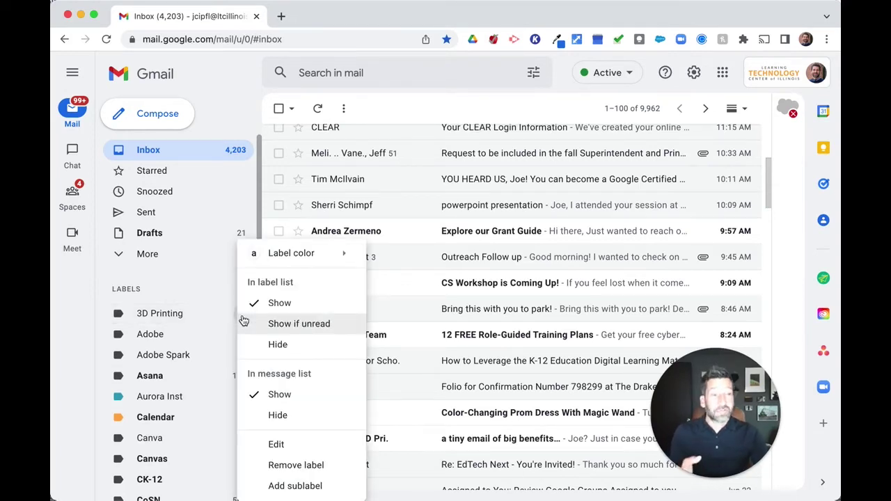
{"action": "mouse_move", "coordinate": [297, 256]}
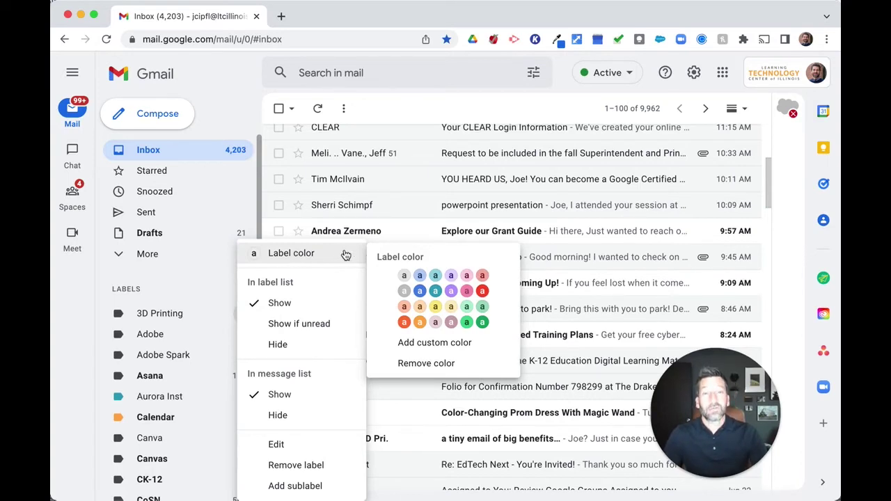
{"action": "left_click", "coordinate": [420, 290]}
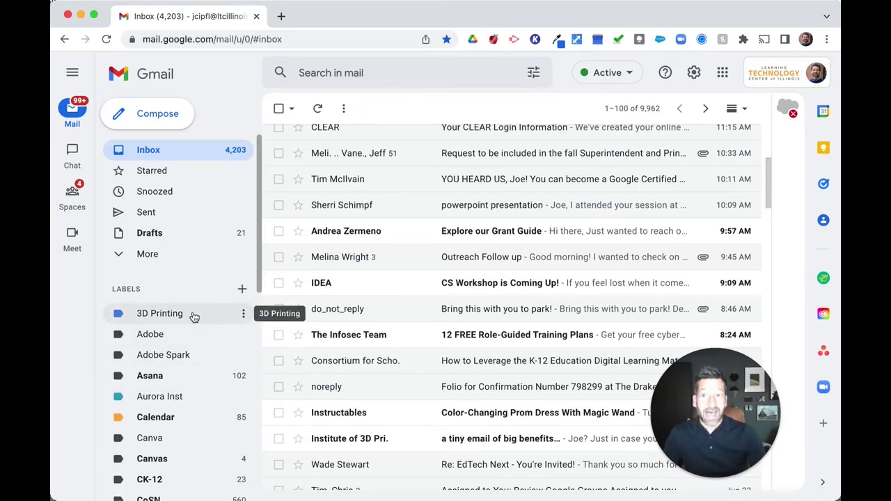
- Drag the 3D Printing label onto an inbox email and dismiss the confirmation
{"action": "left_click_drag", "start_coordinate": [194, 317], "coordinate": [356, 437]}
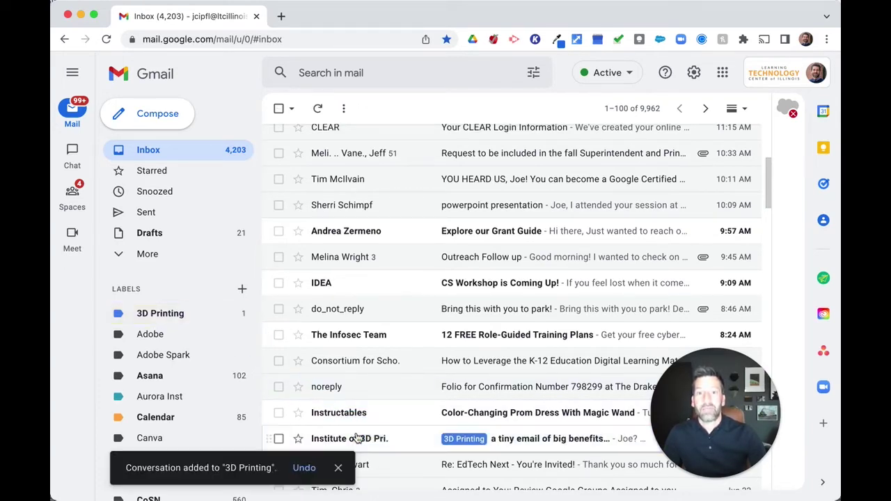
{"action": "left_click", "coordinate": [337, 467]}
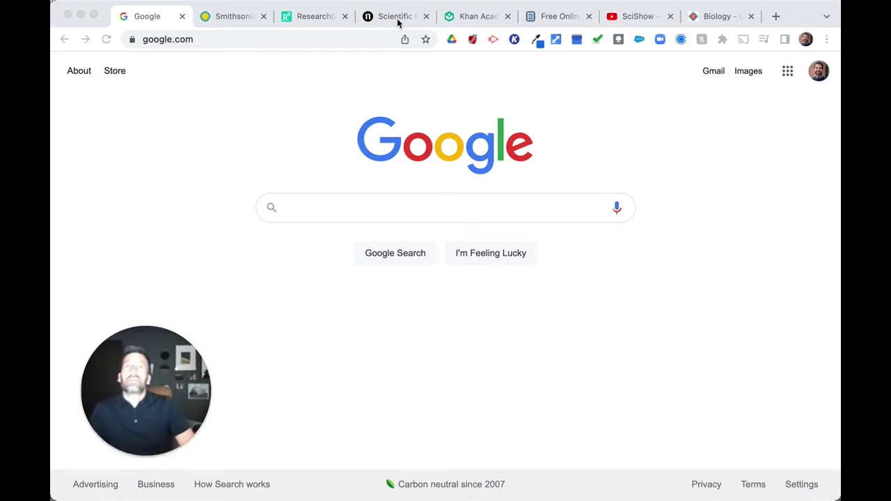
- Put the Smithsonian tab into a new blue tab group named Research
{"action": "right_click", "coordinate": [232, 23]}
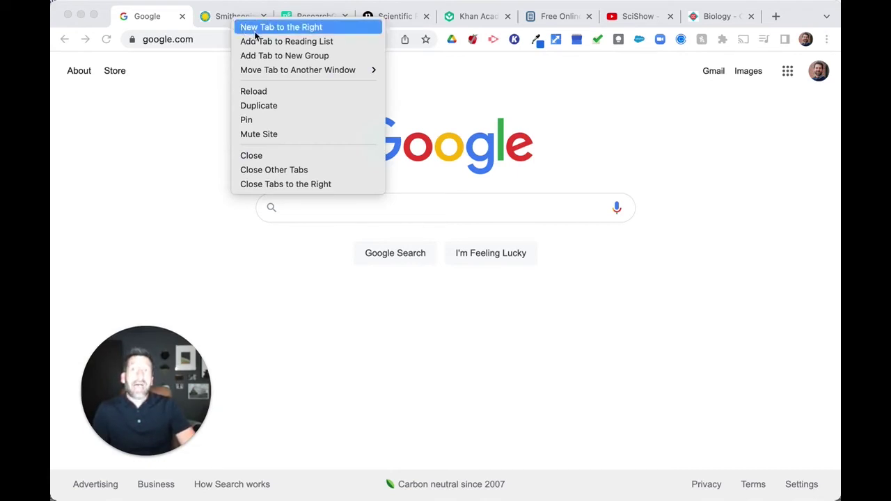
{"action": "left_click", "coordinate": [286, 56]}
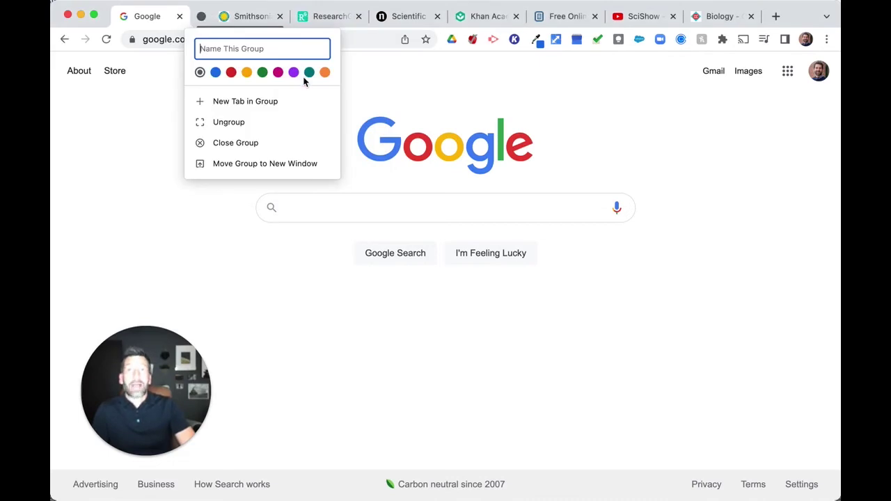
{"action": "type", "text": "Re"}
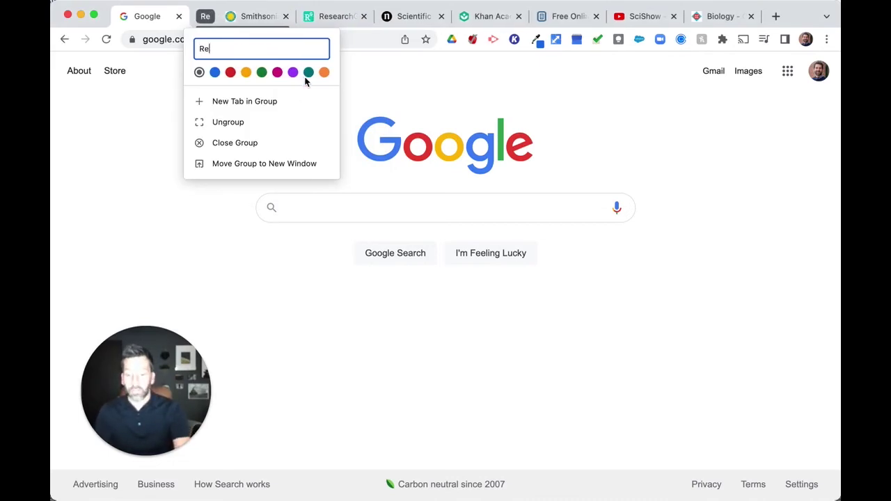
{"action": "type", "text": "search"}
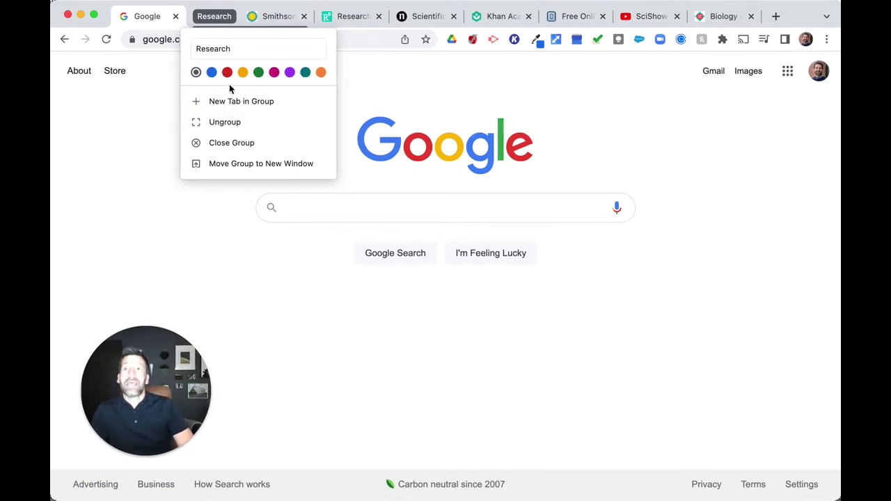
{"action": "left_click", "coordinate": [212, 74]}
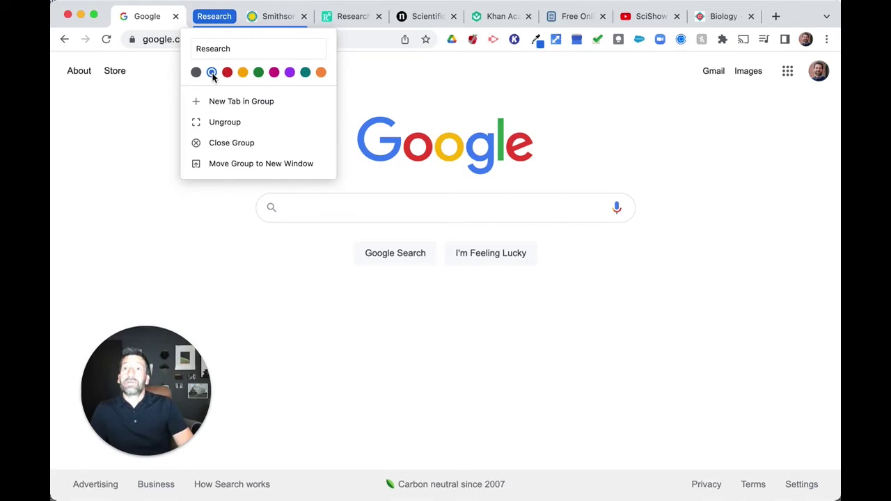
{"action": "left_click", "coordinate": [387, 85]}
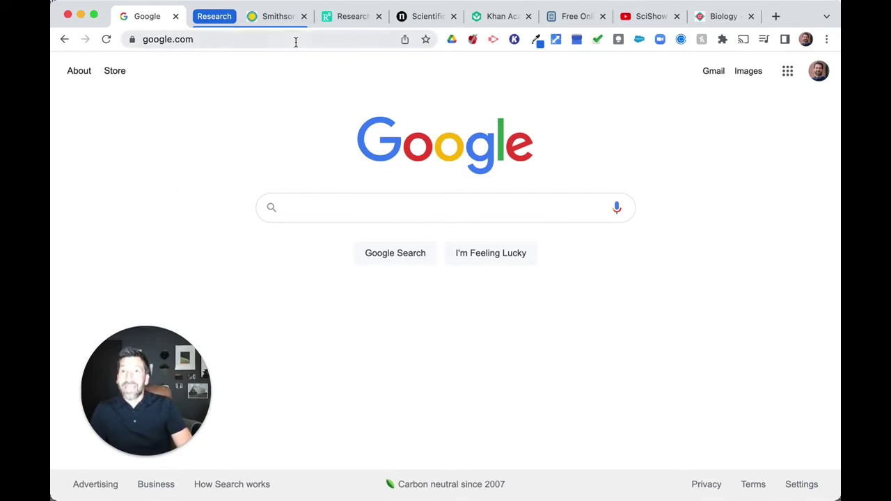
- Add the ResearchGate and Scientific Reports tabs to the Research group, then collapse and re-expand it
{"action": "right_click", "coordinate": [339, 24]}
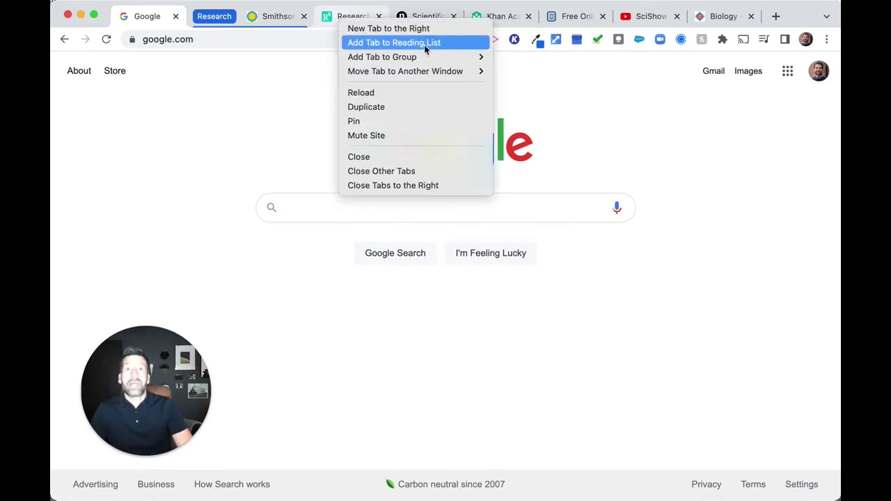
{"action": "mouse_move", "coordinate": [447, 55]}
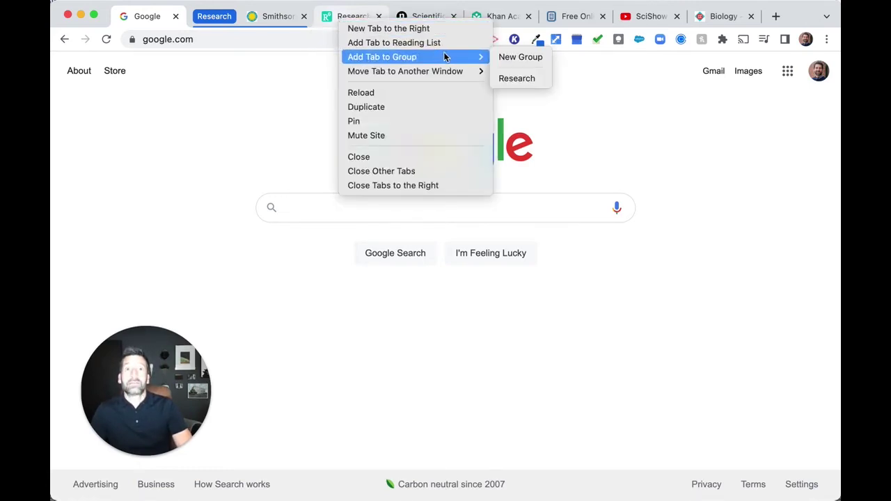
{"action": "left_click", "coordinate": [536, 79]}
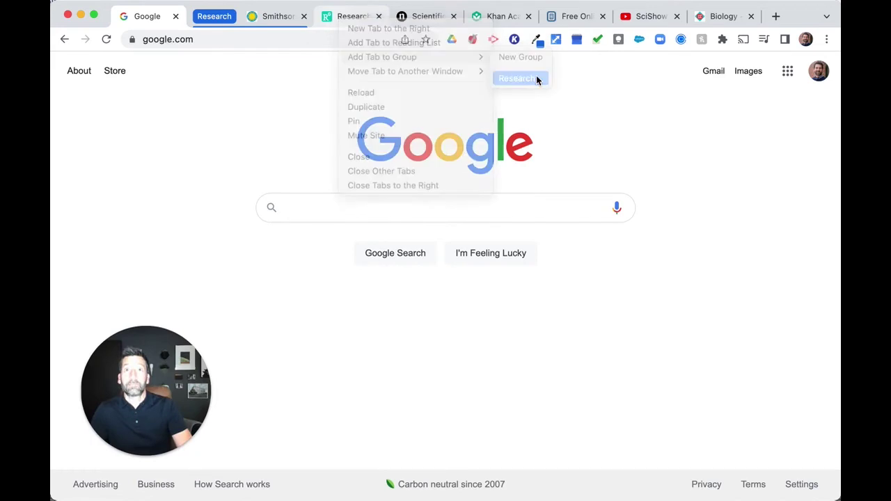
{"action": "right_click", "coordinate": [416, 18]}
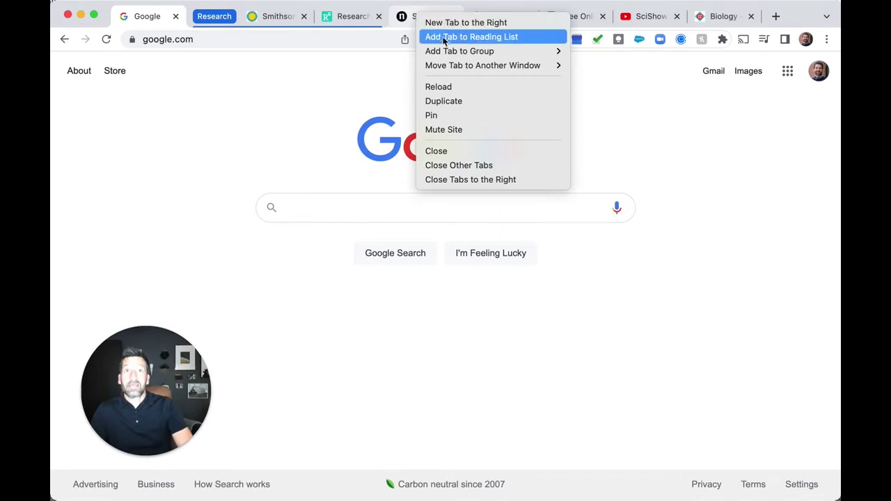
{"action": "mouse_move", "coordinate": [468, 53]}
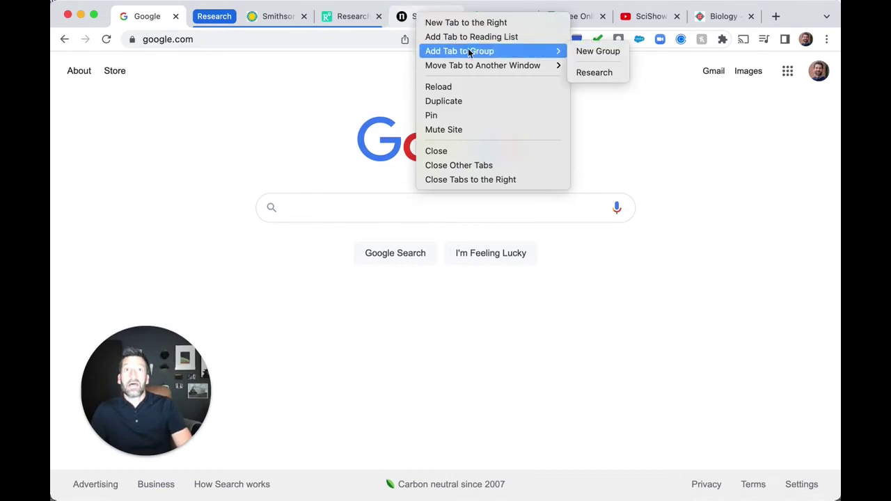
{"action": "left_click", "coordinate": [594, 73]}
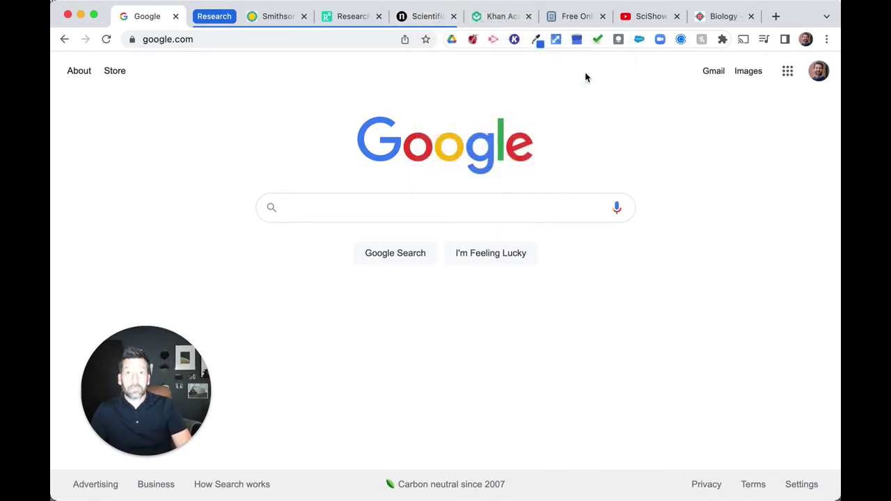
{"action": "left_click", "coordinate": [216, 17]}
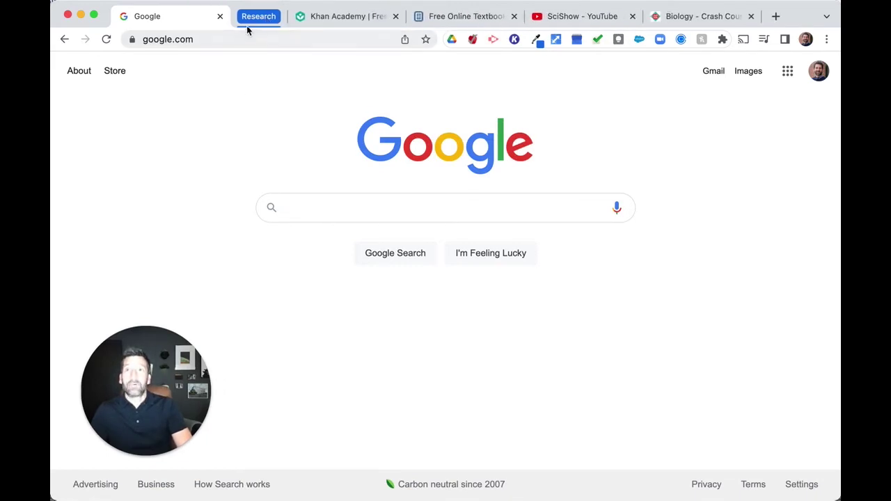
{"action": "left_click", "coordinate": [252, 21]}
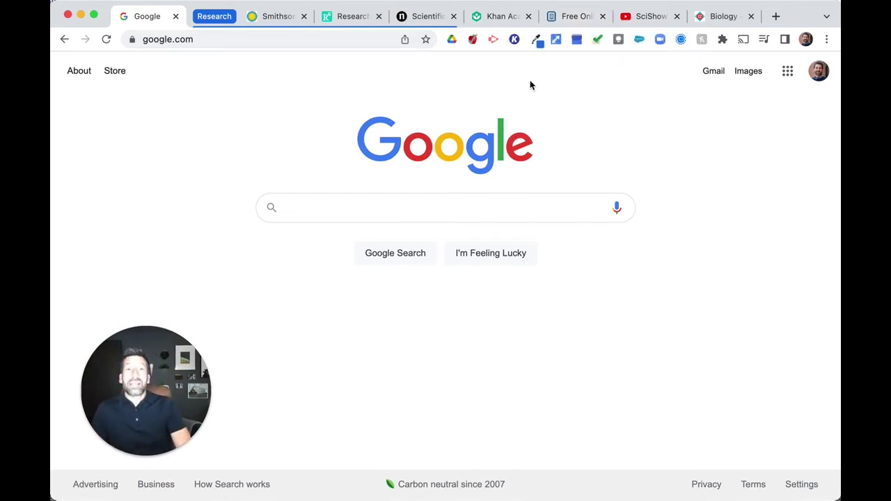
- Start a new green tab group named Digital Text with the Khan Academy tab
{"action": "right_click", "coordinate": [500, 14]}
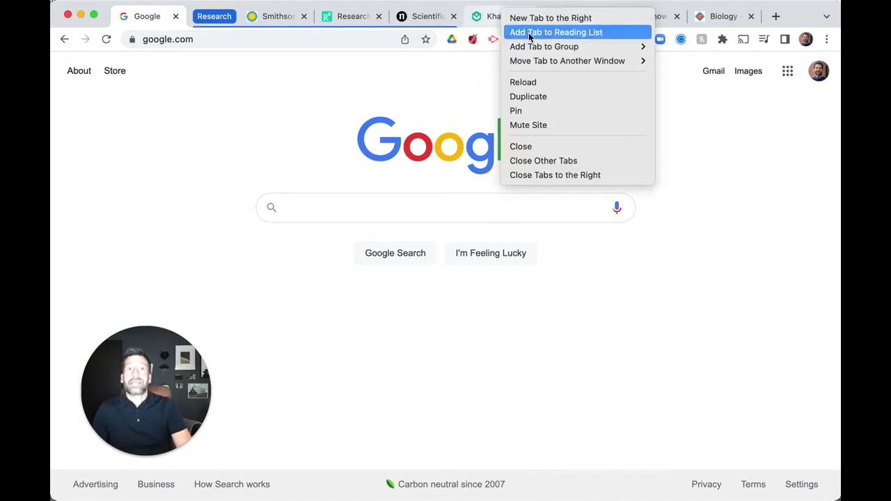
{"action": "mouse_move", "coordinate": [588, 47]}
{"action": "left_click", "coordinate": [677, 46]}
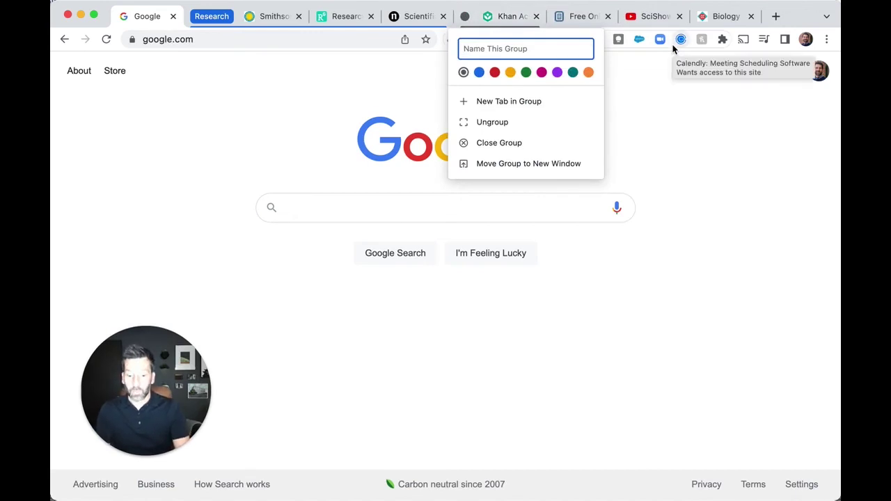
{"action": "type", "text": "Digi"}
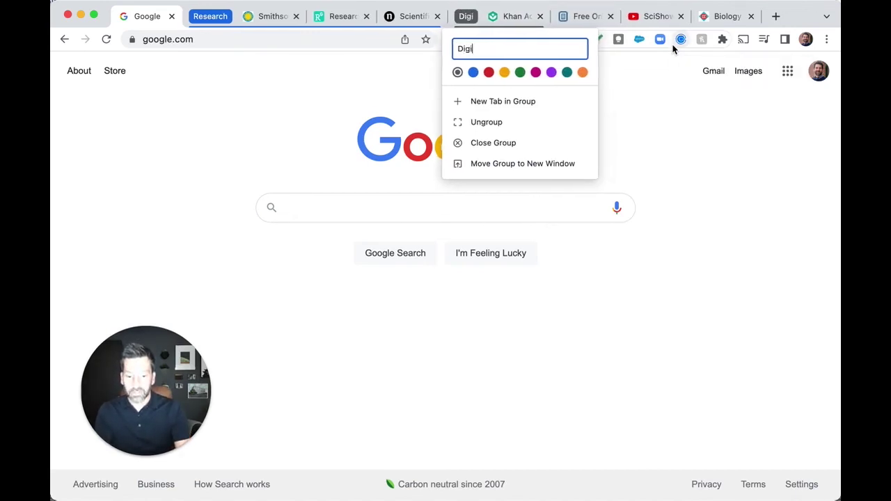
{"action": "type", "text": "tal Text"}
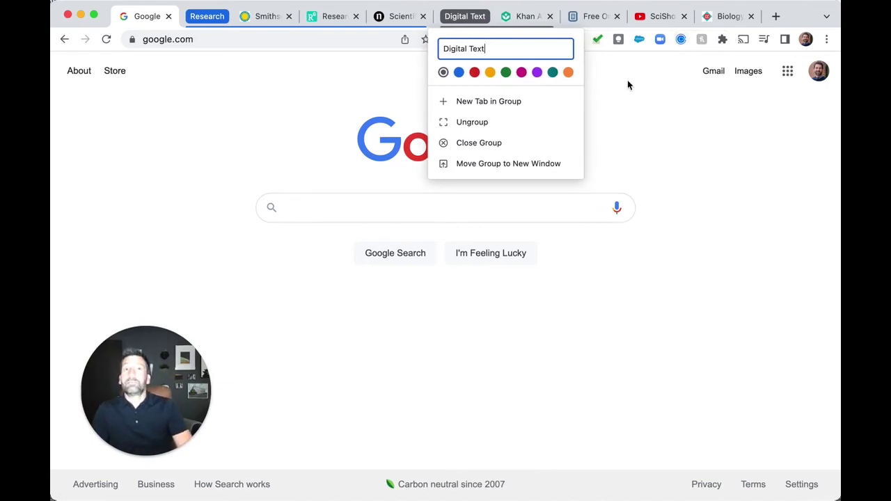
{"action": "left_click", "coordinate": [505, 73]}
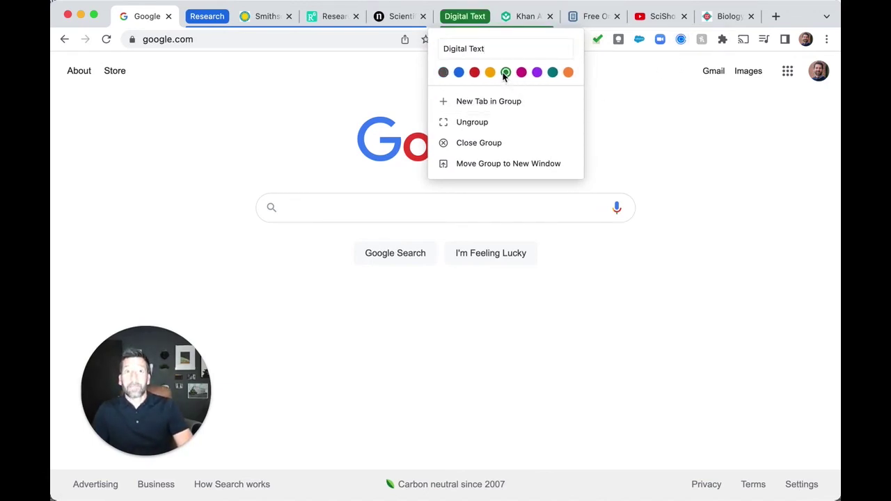
{"action": "left_click", "coordinate": [605, 111]}
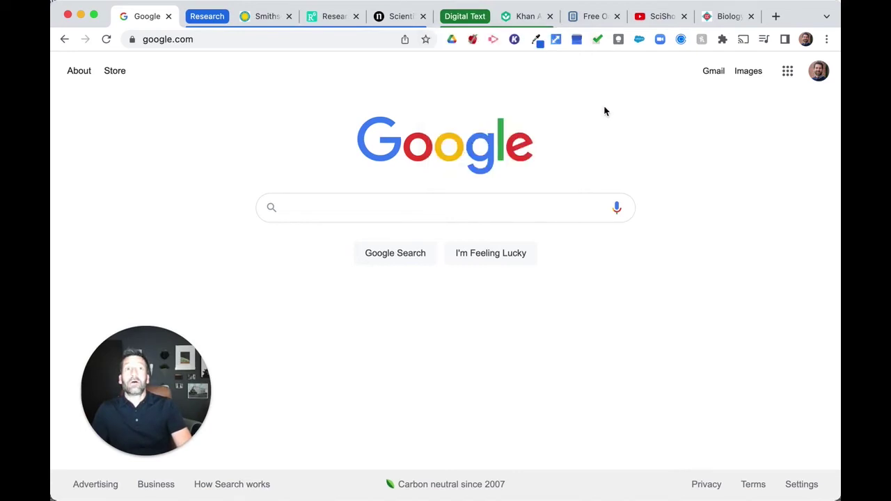
- Add the next document tab to Digital Text, then collapse both the Digital Text and Research groups
{"action": "right_click", "coordinate": [584, 25]}
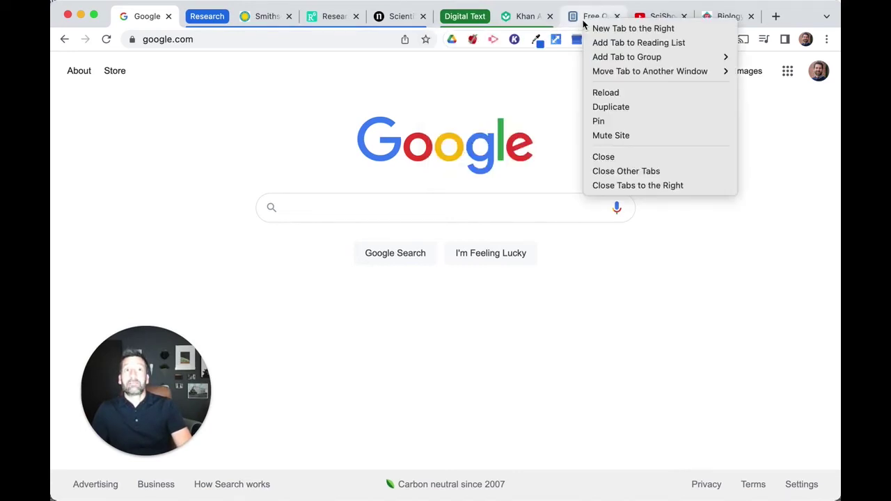
{"action": "mouse_move", "coordinate": [662, 57]}
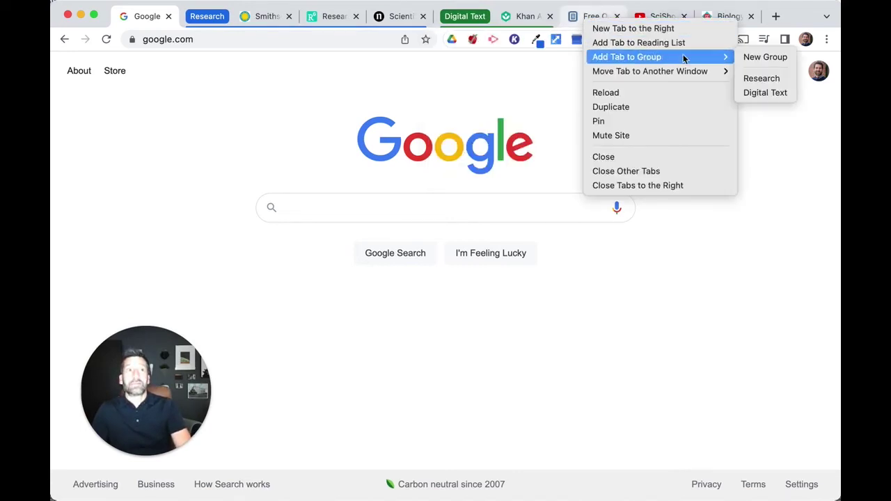
{"action": "left_click", "coordinate": [765, 92]}
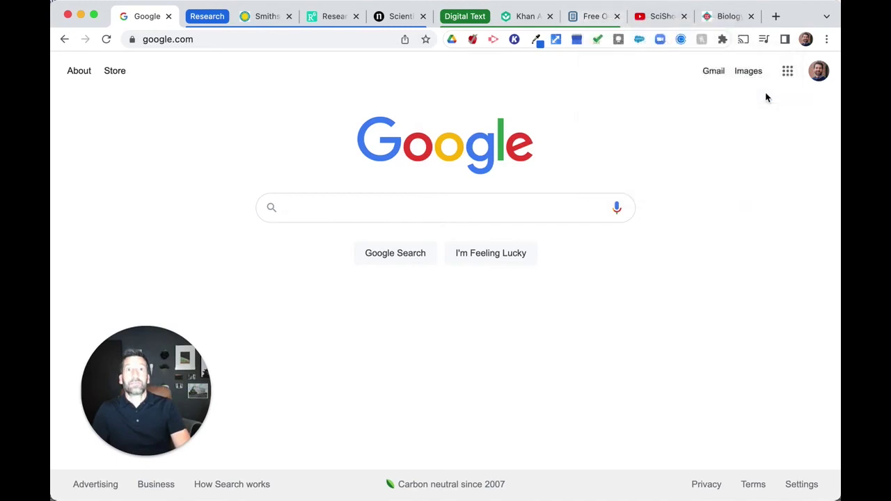
{"action": "left_click", "coordinate": [475, 17]}
{"action": "left_click", "coordinate": [209, 16]}
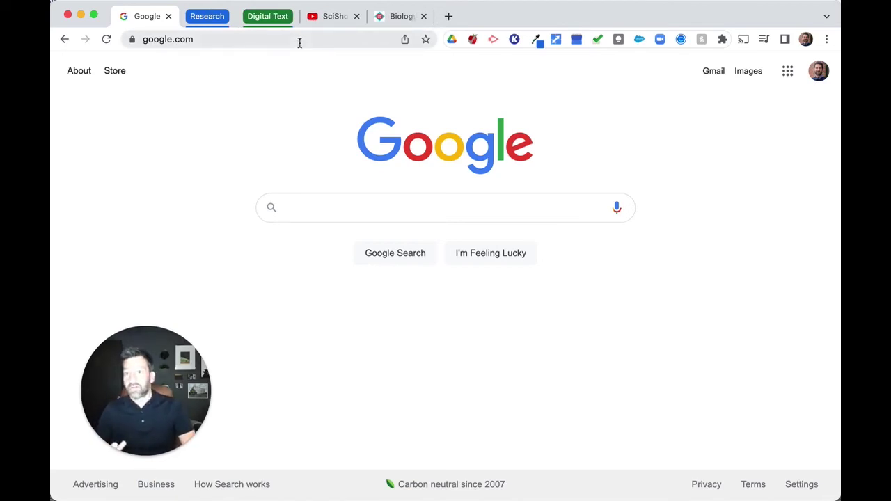
- Put the SciShow tab into a new orange tab group named YouTube
{"action": "right_click", "coordinate": [330, 19]}
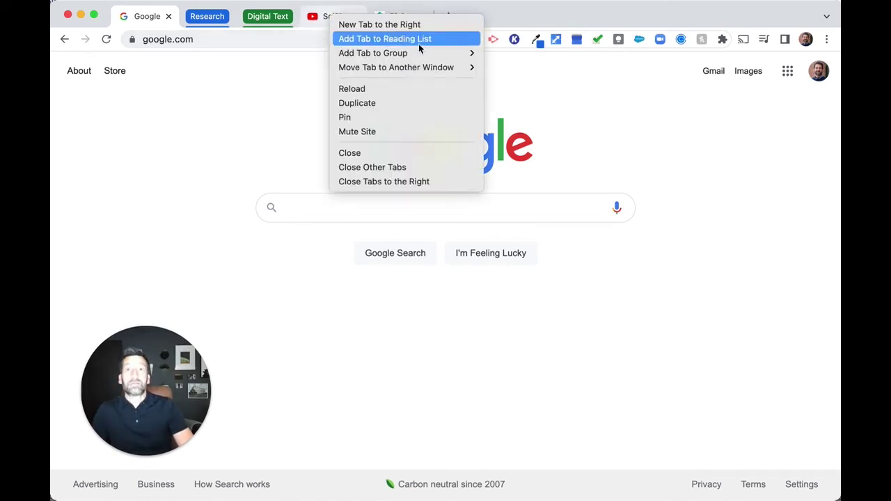
{"action": "mouse_move", "coordinate": [455, 53]}
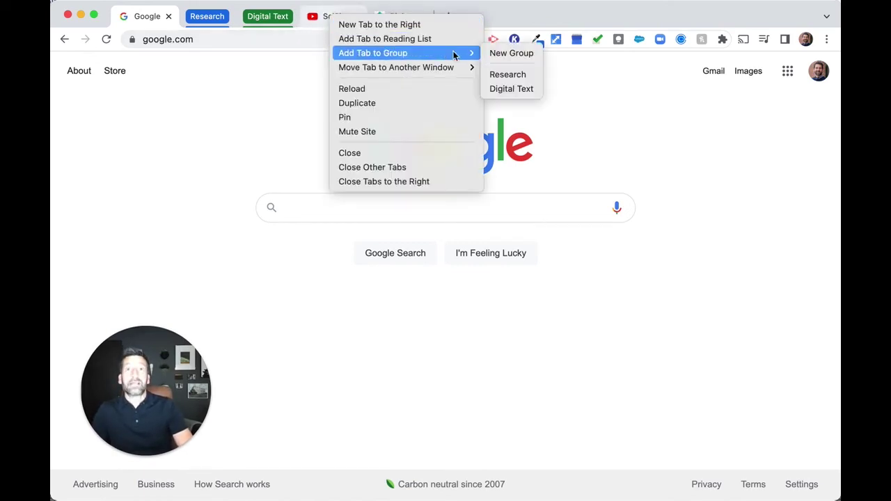
{"action": "left_click", "coordinate": [506, 53]}
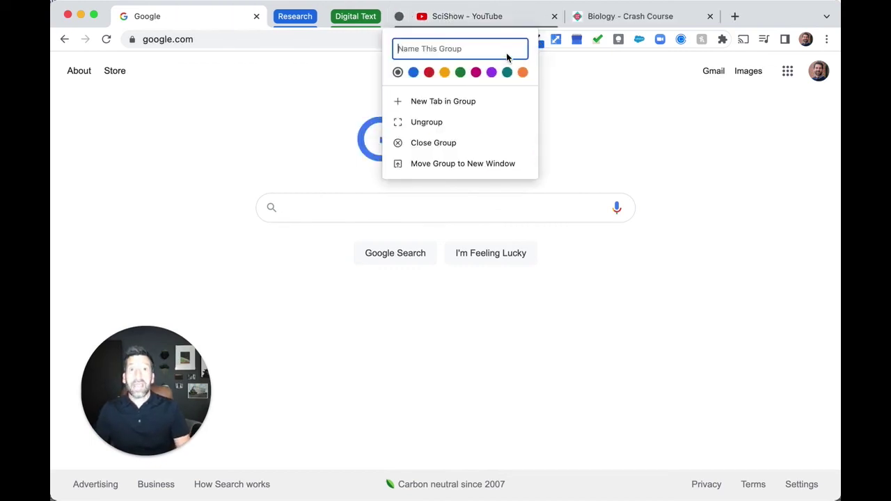
{"action": "type", "text": "Y"}
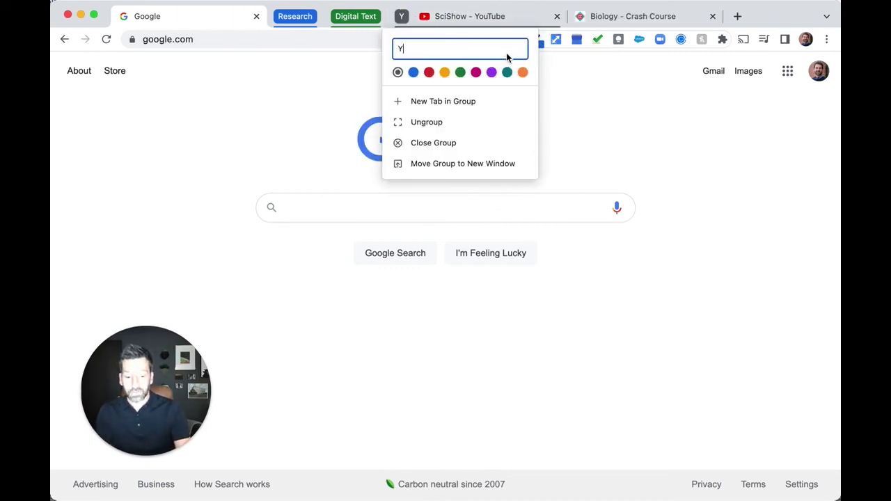
{"action": "type", "text": "ouTube"}
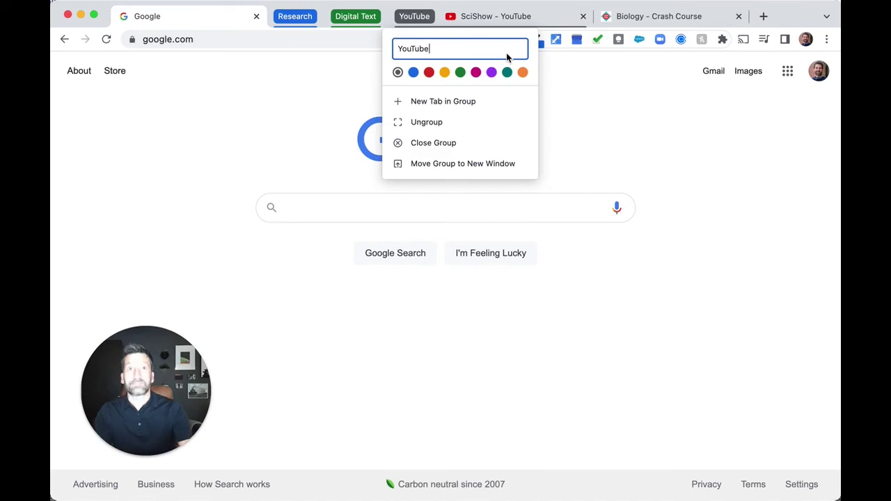
{"action": "left_click", "coordinate": [575, 95]}
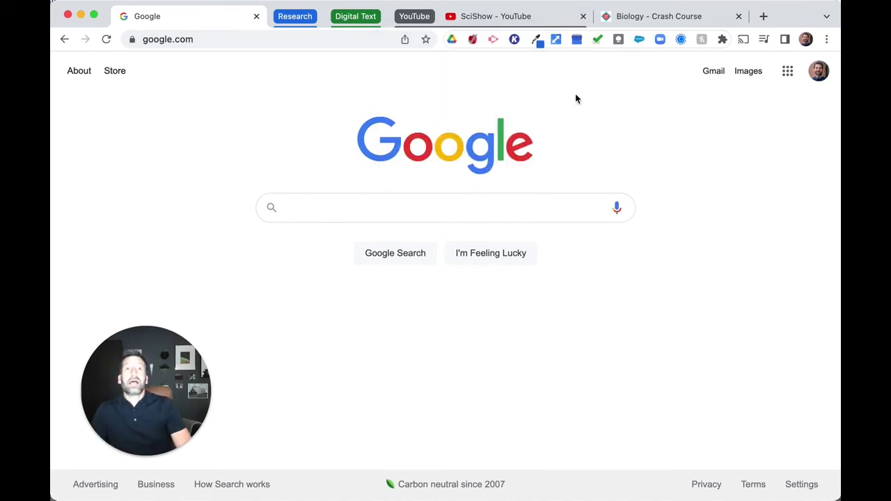
{"action": "left_click", "coordinate": [411, 19]}
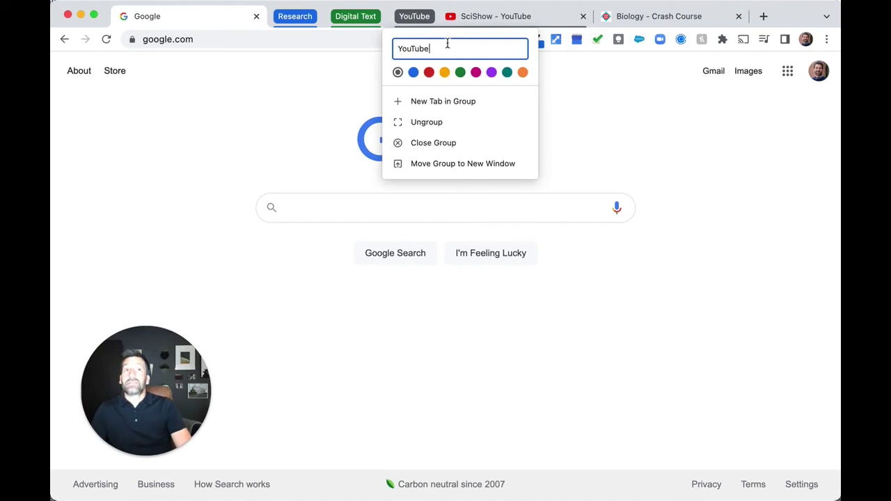
{"action": "left_click", "coordinate": [522, 73]}
{"action": "left_click", "coordinate": [610, 61]}
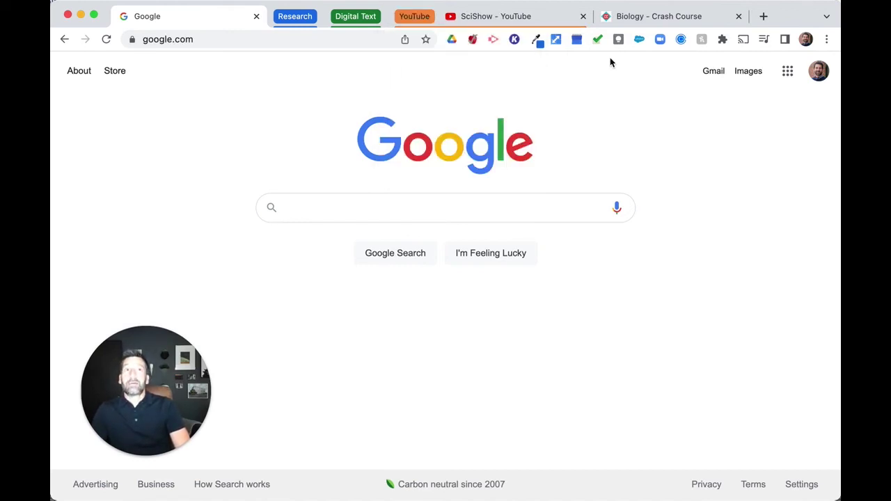
- Add the Biology – Crash Course tab to the YouTube group
{"action": "right_click", "coordinate": [627, 19]}
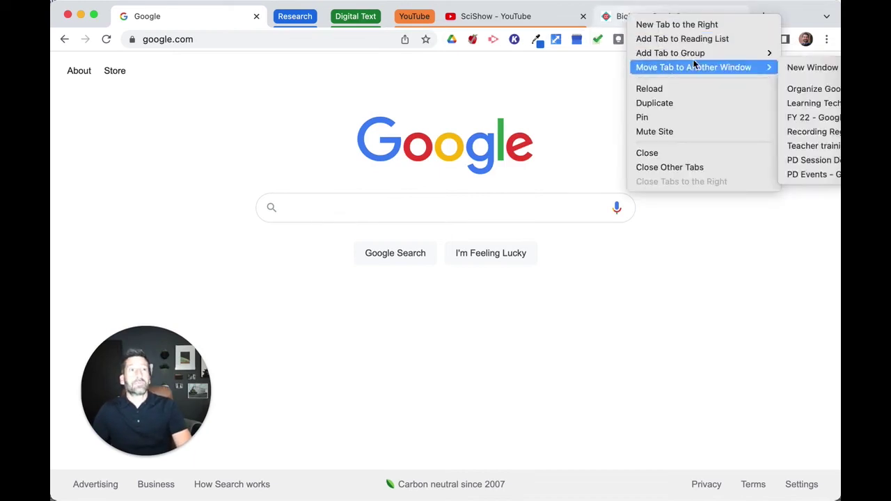
{"action": "mouse_move", "coordinate": [717, 53]}
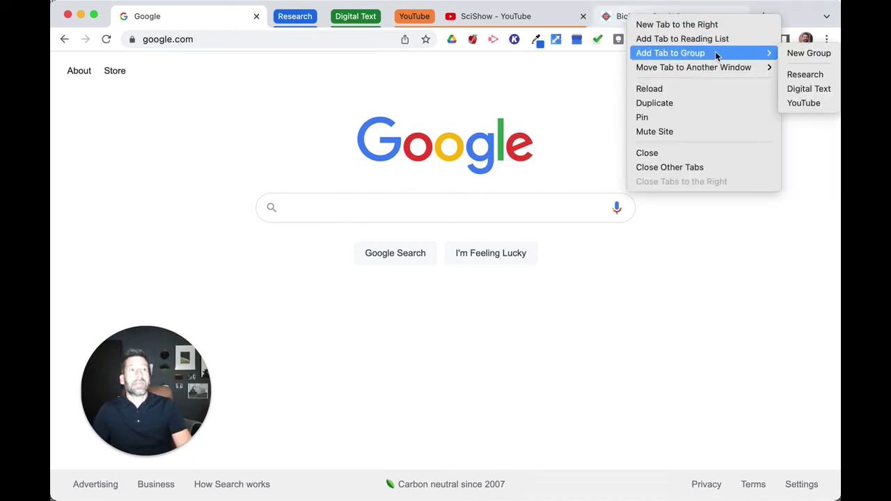
{"action": "left_click", "coordinate": [797, 106]}
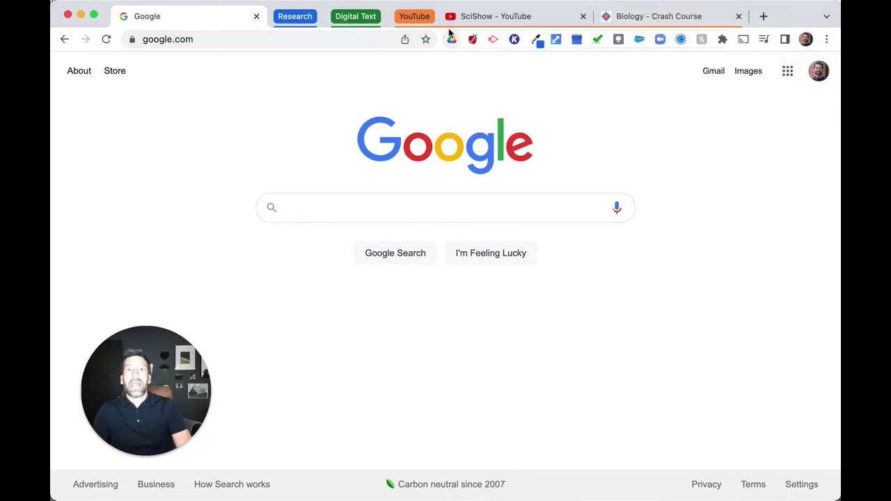
{"action": "left_click", "coordinate": [411, 18]}
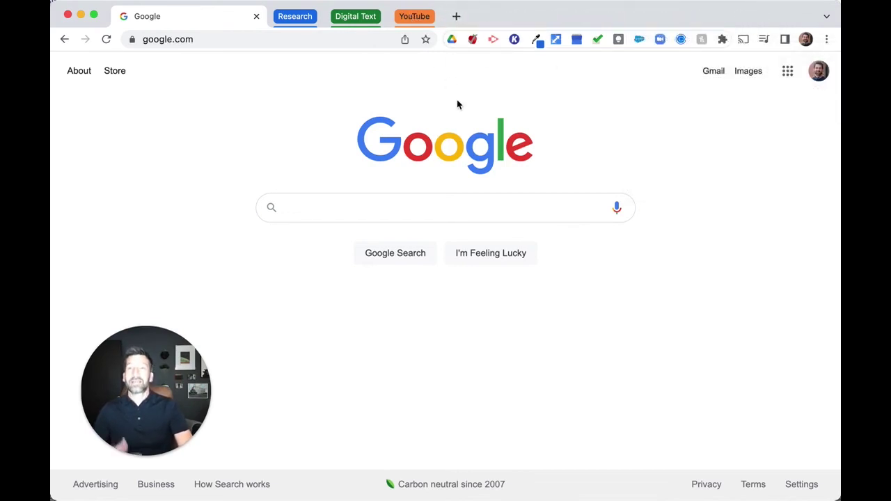